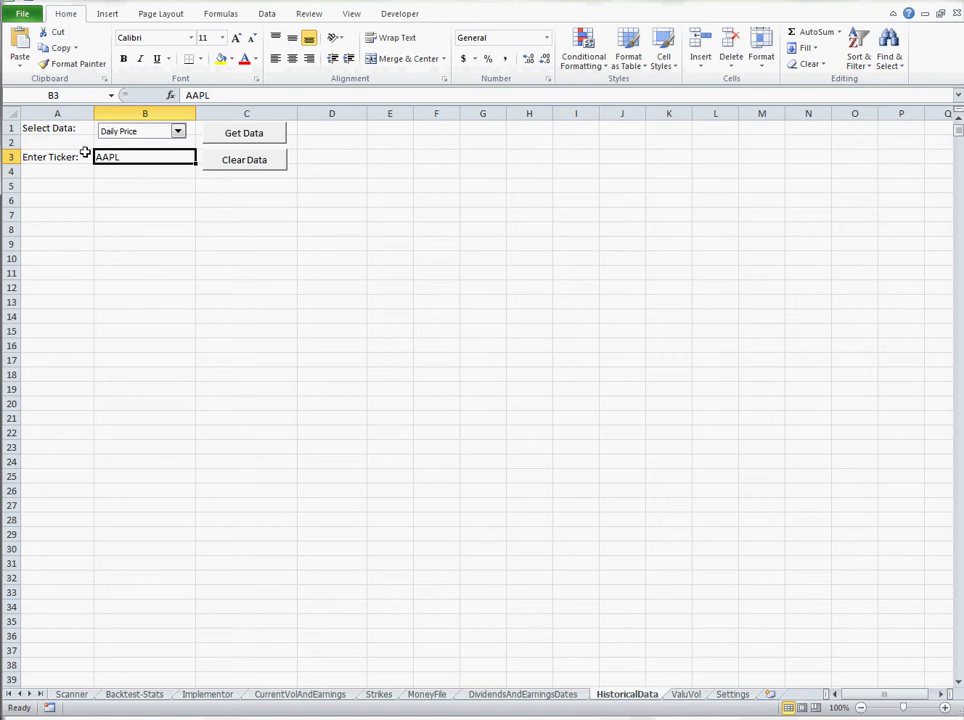
# Retrieve the Daily Price data for AAPL and autofit the tradeDate column
pyautogui.click(177, 131)
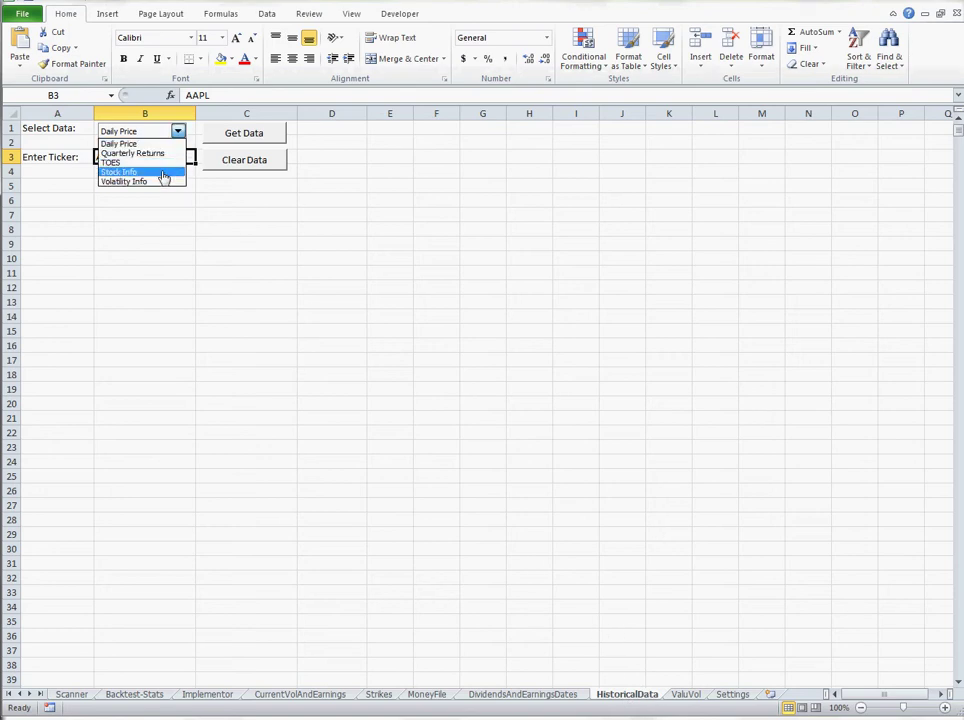
pyautogui.click(150, 144)
pyautogui.click(230, 136)
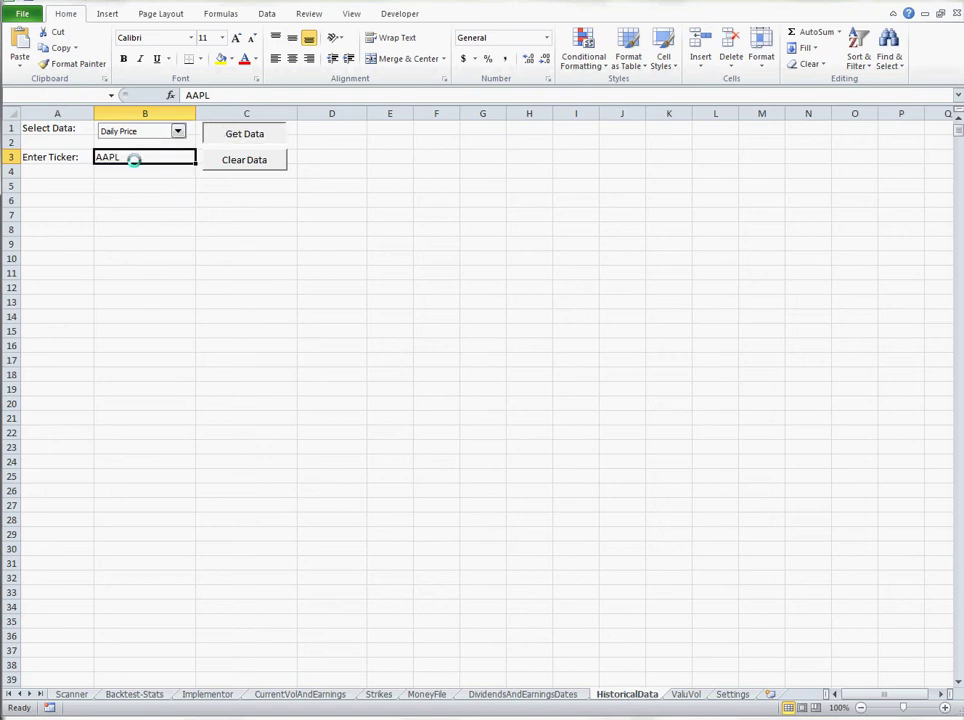
pyautogui.doubleClick(458, 110)
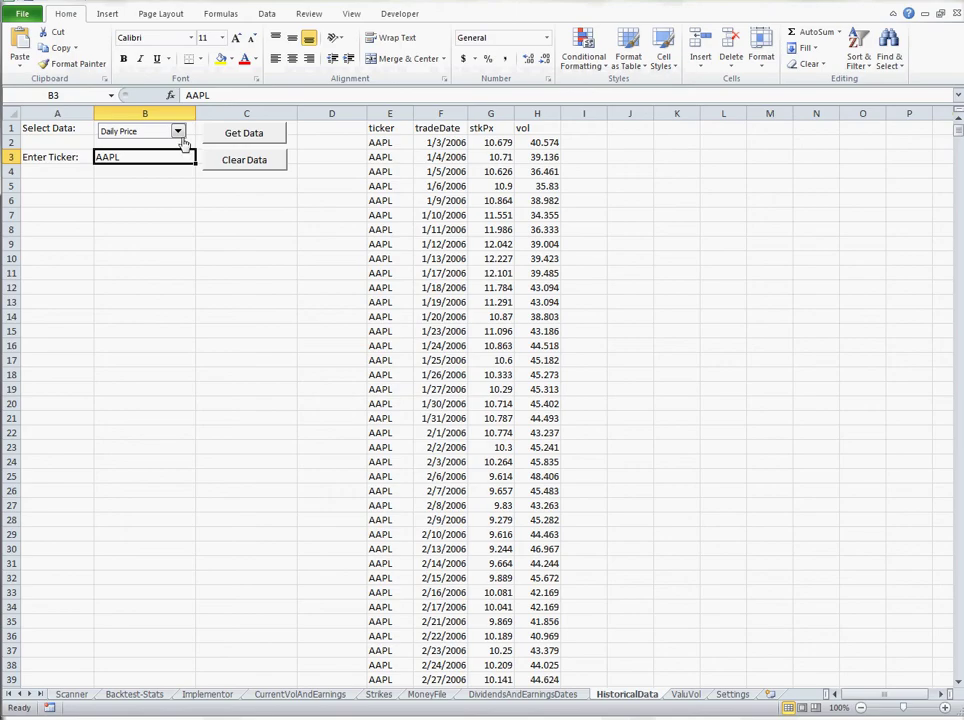
# Retrieve the Quarterly Returns data for AAPL
pyautogui.click(178, 132)
pyautogui.click(165, 153)
pyautogui.click(215, 134)
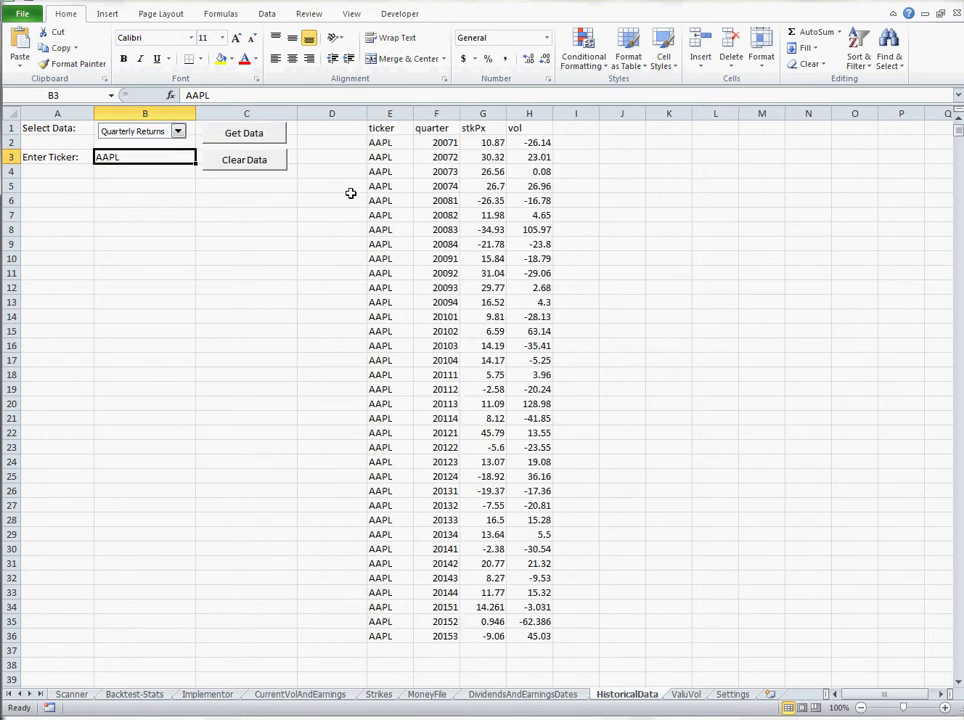
# Set the report period type on the Implementor sheet to Quarters
pyautogui.click(216, 695)
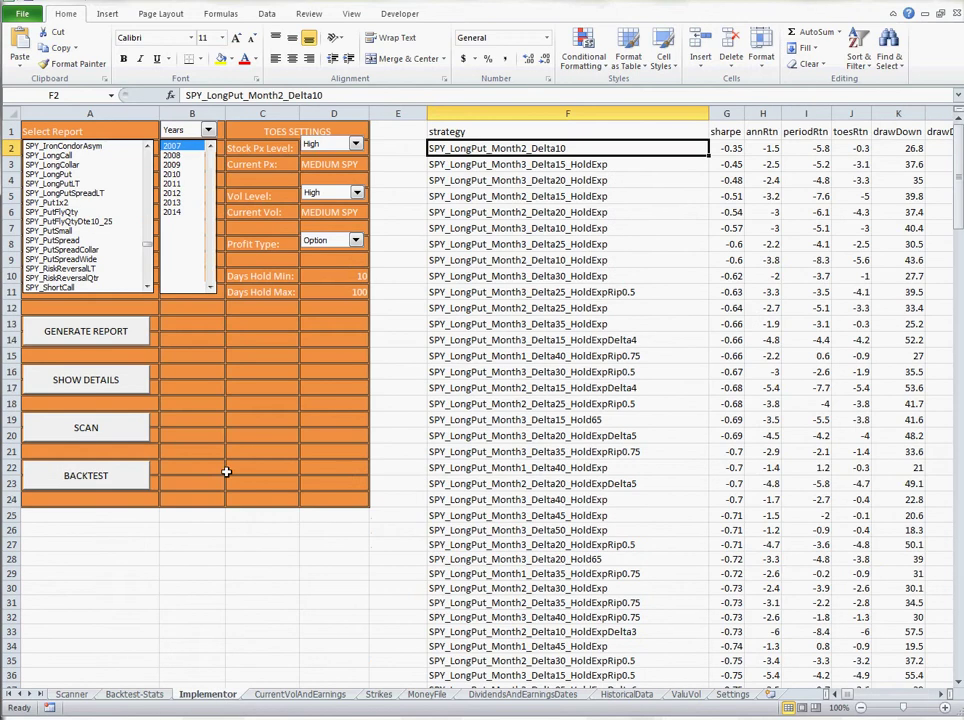
pyautogui.click(208, 131)
pyautogui.click(179, 150)
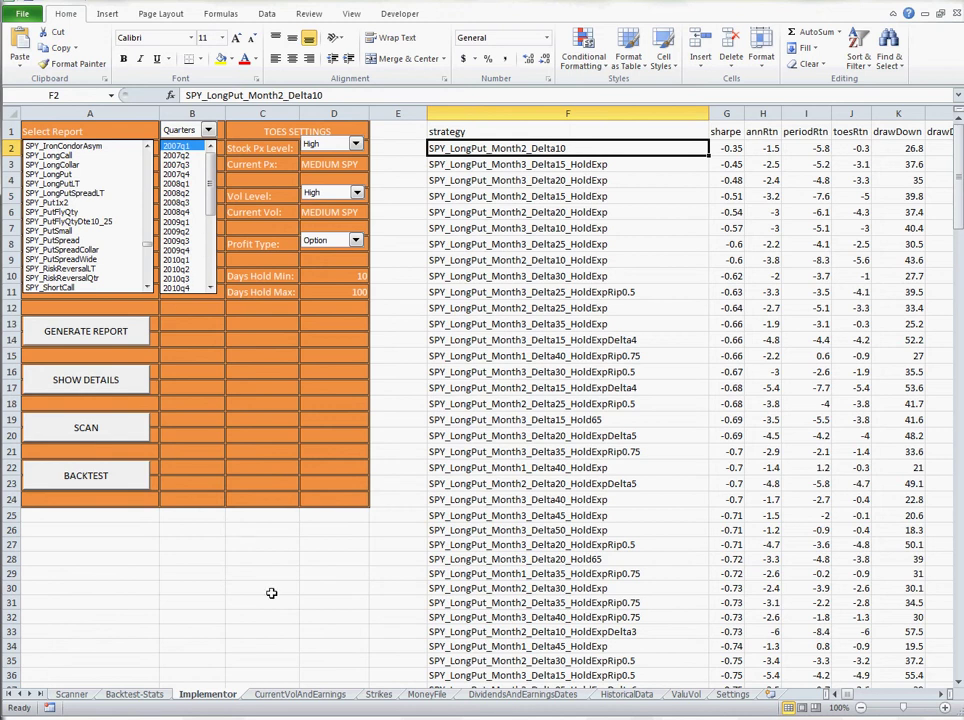
# Retrieve the TOES data for AAPL on the HistoricalData sheet and autofit the tradeDate column
pyautogui.click(615, 695)
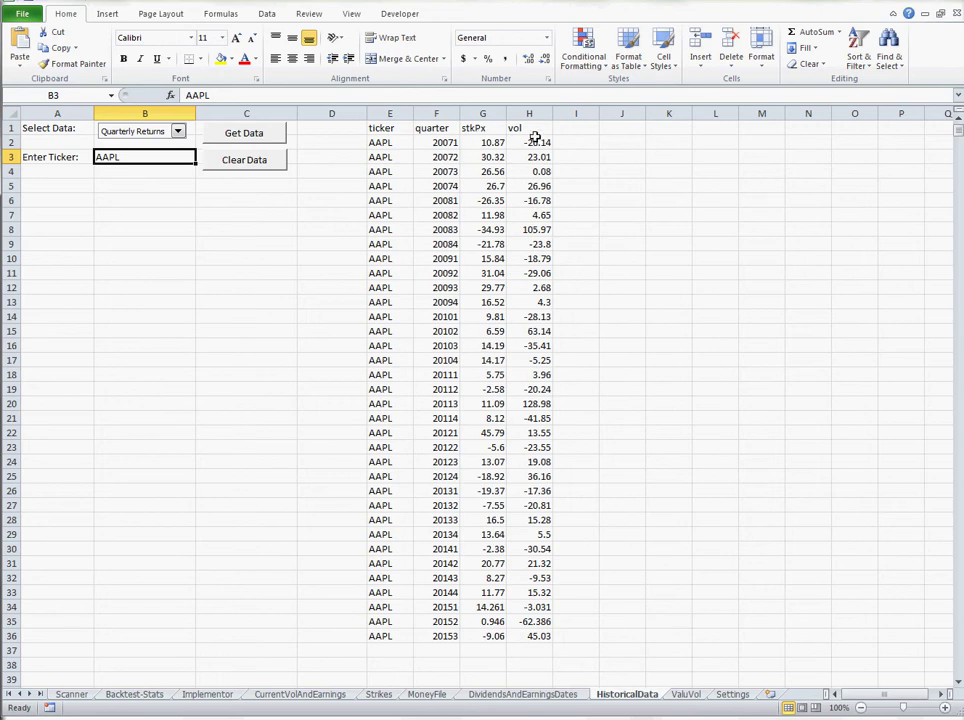
pyautogui.click(178, 131)
pyautogui.click(158, 162)
pyautogui.click(226, 138)
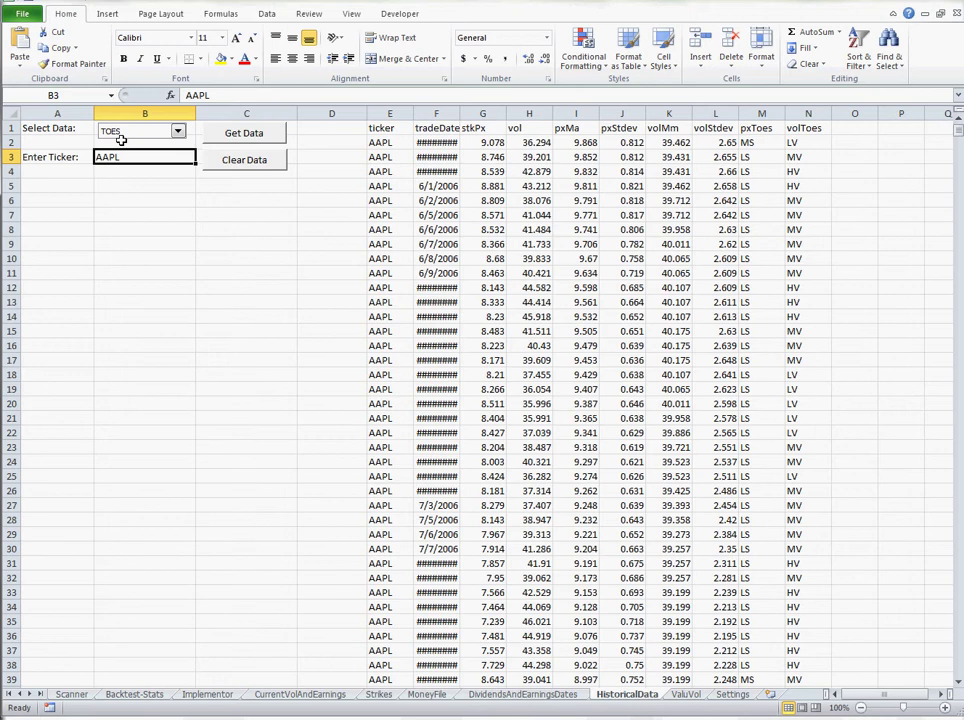
pyautogui.doubleClick(462, 113)
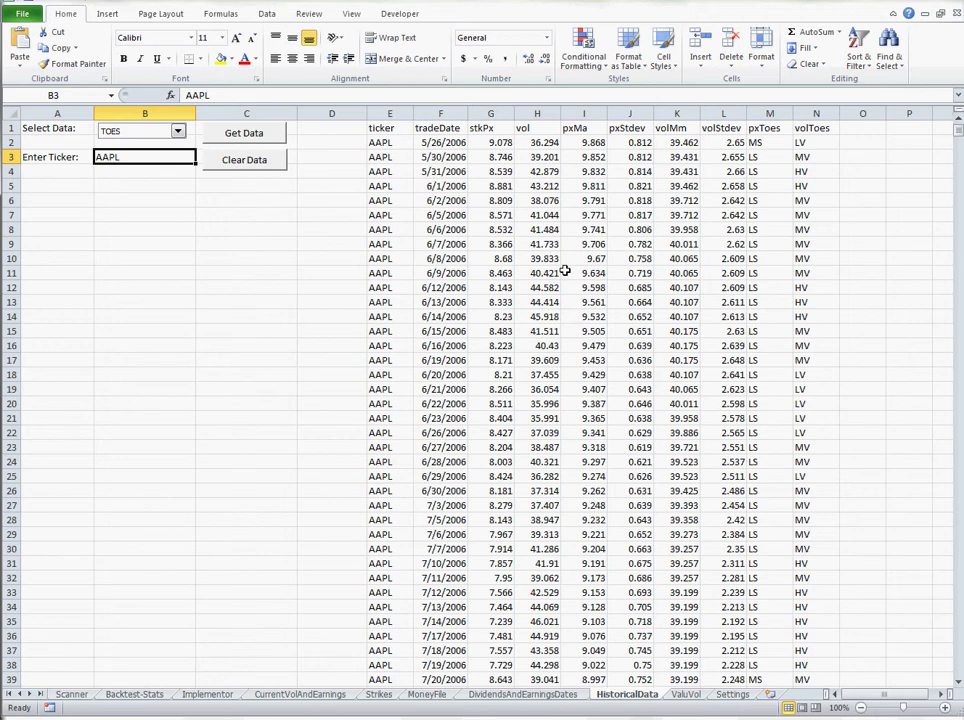
# Split the sheet below the header row and check the pxToes and volToes values in the last AAPL record
pyautogui.click(386, 311)
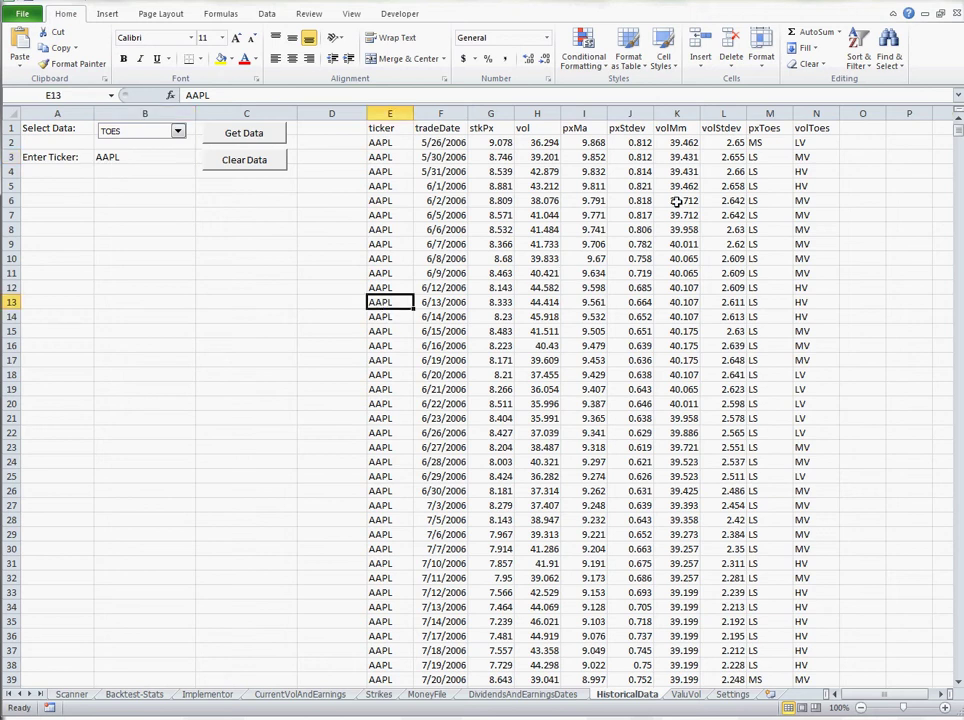
pyautogui.moveTo(958, 105); pyautogui.dragTo(958, 141)
pyautogui.click(393, 262)
pyautogui.hotkey('ctrl', 'Down')
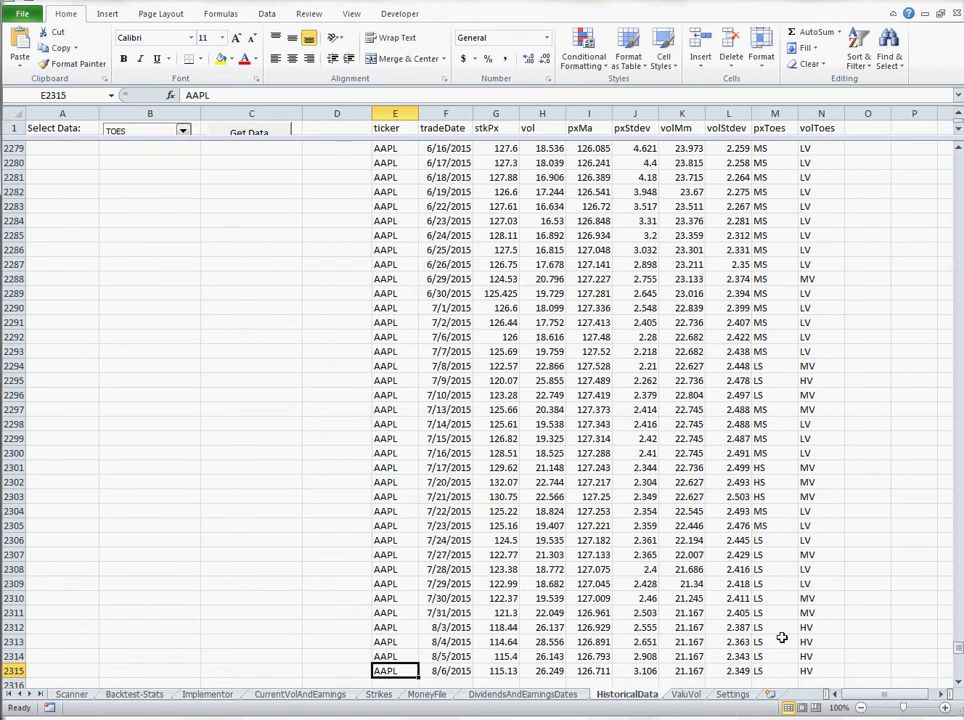
pyautogui.click(812, 672)
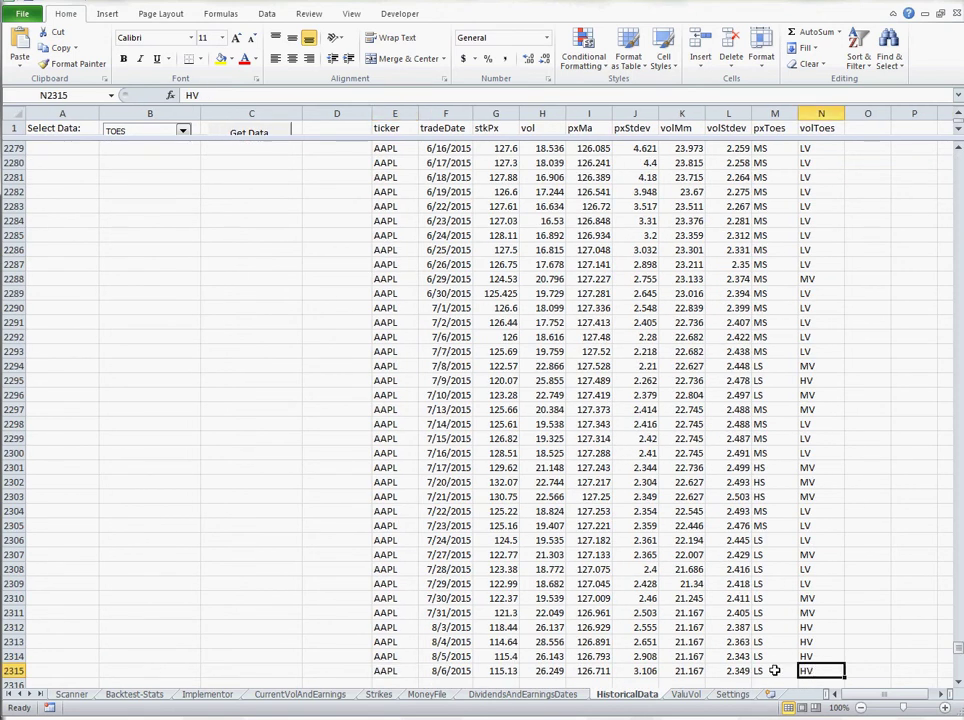
pyautogui.moveTo(781, 671); pyautogui.dragTo(818, 673)
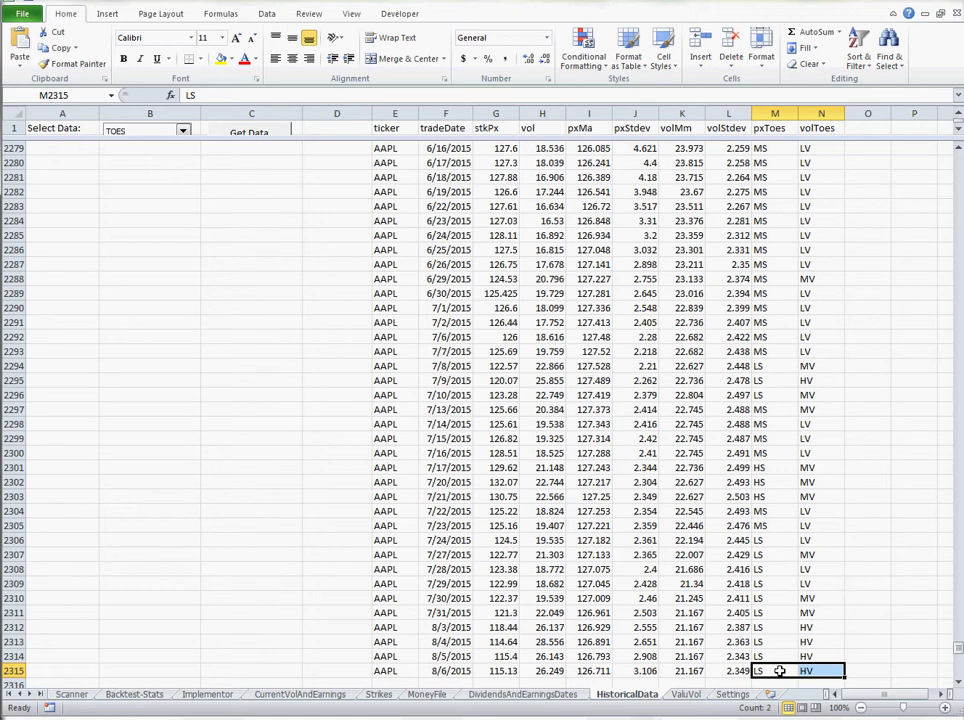
pyautogui.click(779, 671)
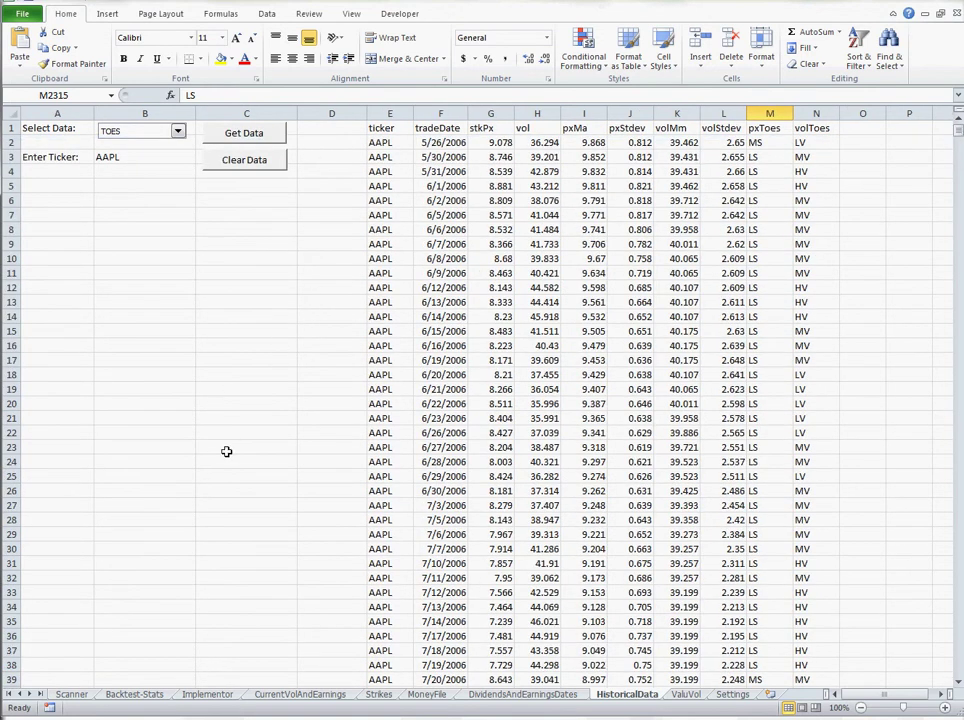
# Retrieve the Stock Info data for AAPL and autofit the tradeDate and avg20dVolu columns
pyautogui.click(176, 131)
pyautogui.click(167, 175)
pyautogui.click(228, 142)
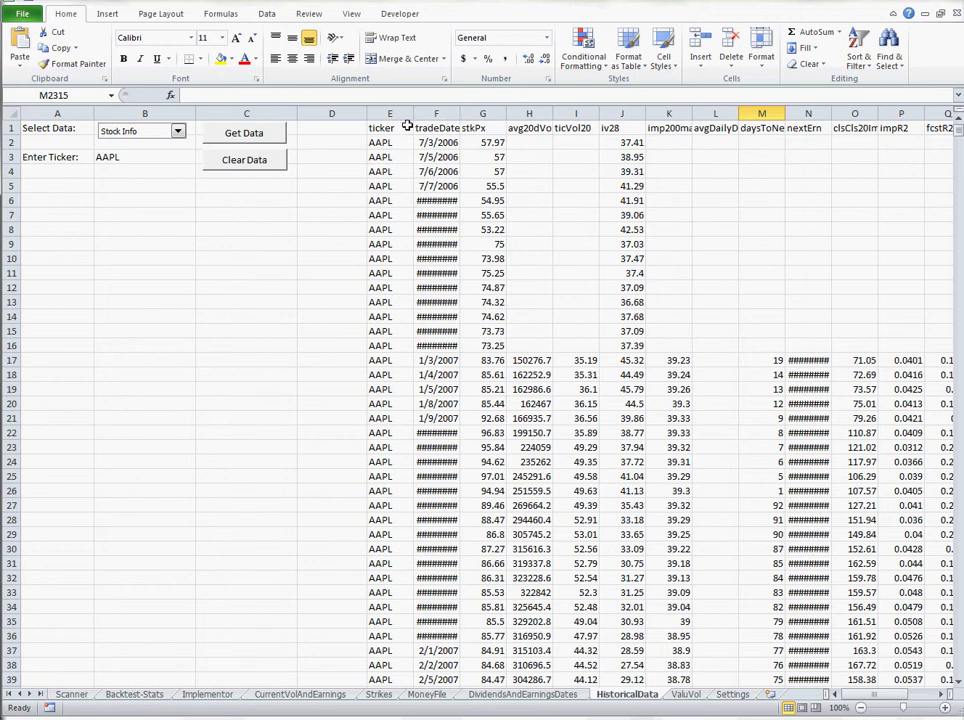
pyautogui.doubleClick(458, 113)
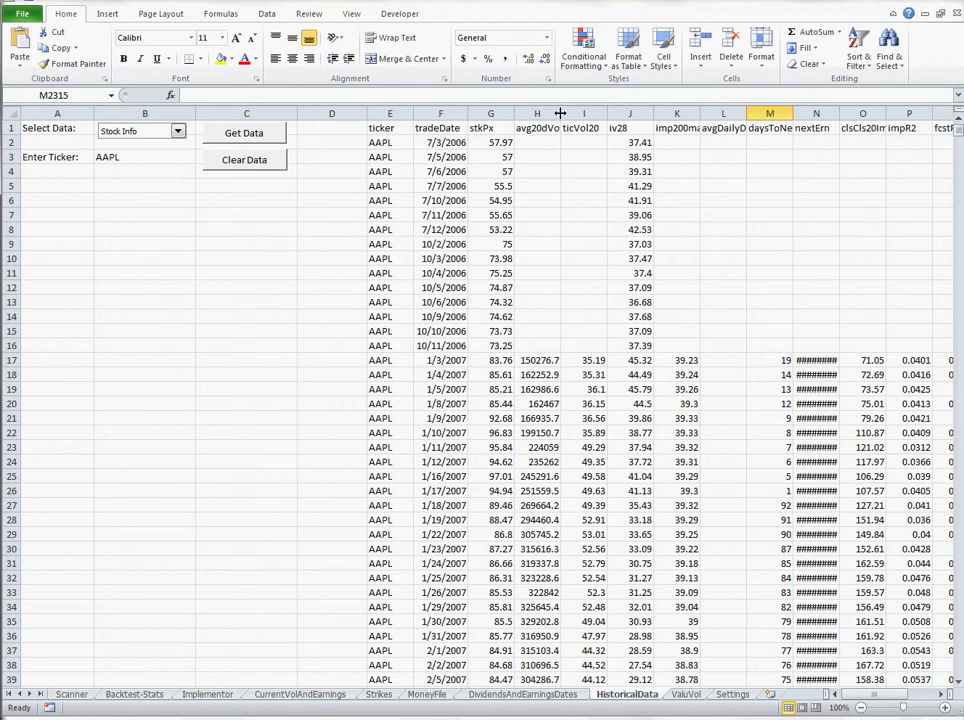
pyautogui.doubleClick(560, 113)
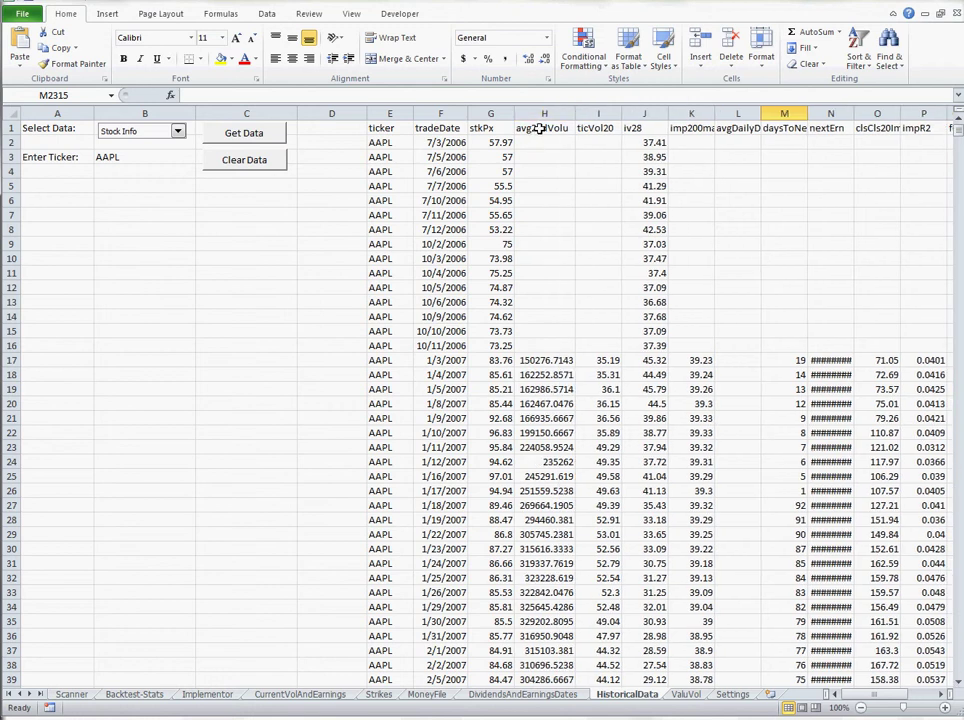
# Examine the avg20dVolu, ticVol20 and iv28 values around row 17
pyautogui.moveTo(540, 129); pyautogui.dragTo(534, 388)
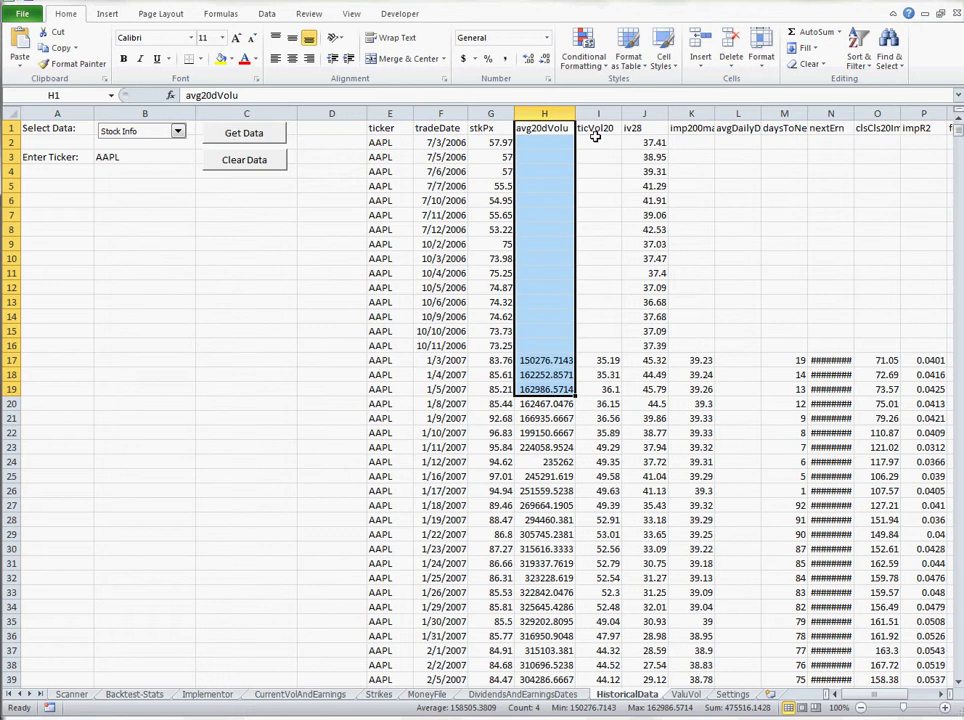
pyautogui.click(600, 361)
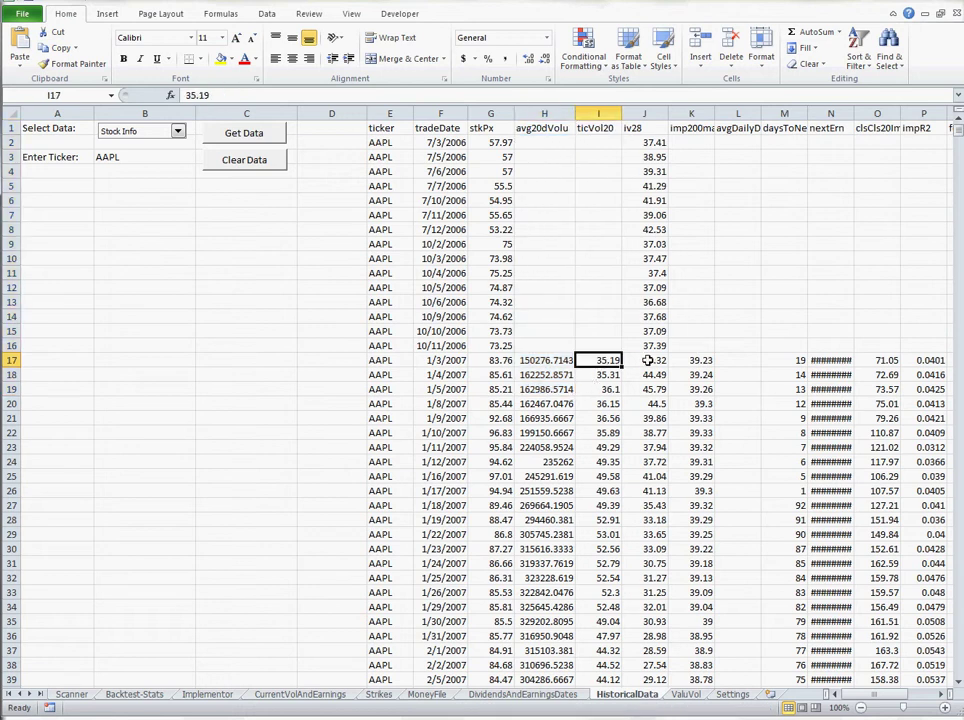
pyautogui.click(648, 361)
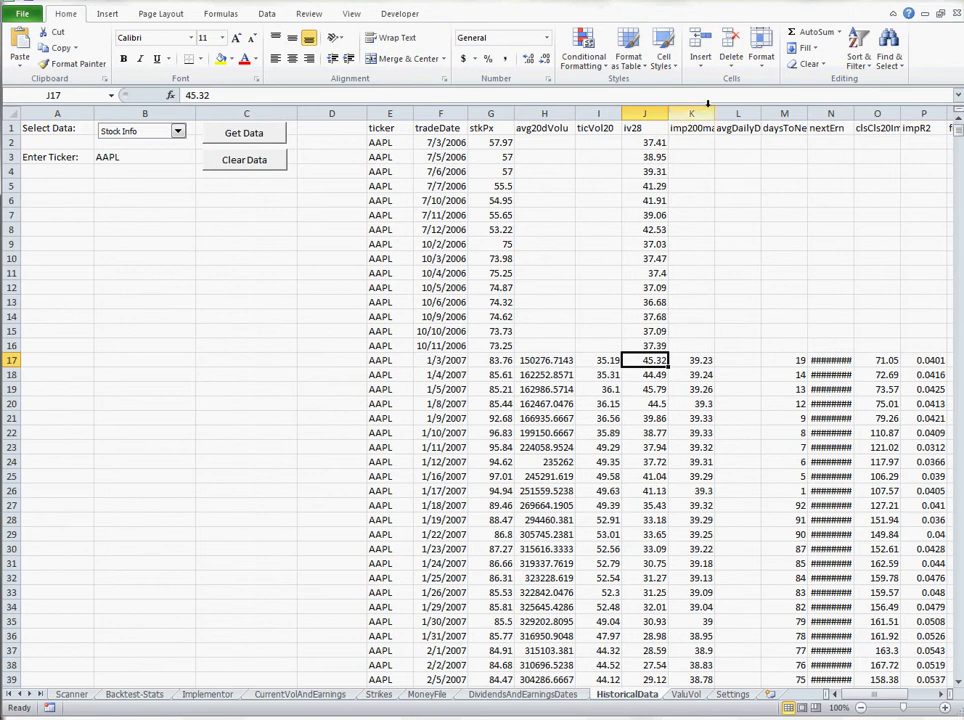
# Widen the imp200ma column slightly and autofit the avgDailyDiffQrt and daysToNextErn columns
pyautogui.moveTo(714, 114); pyautogui.dragTo(718, 114)
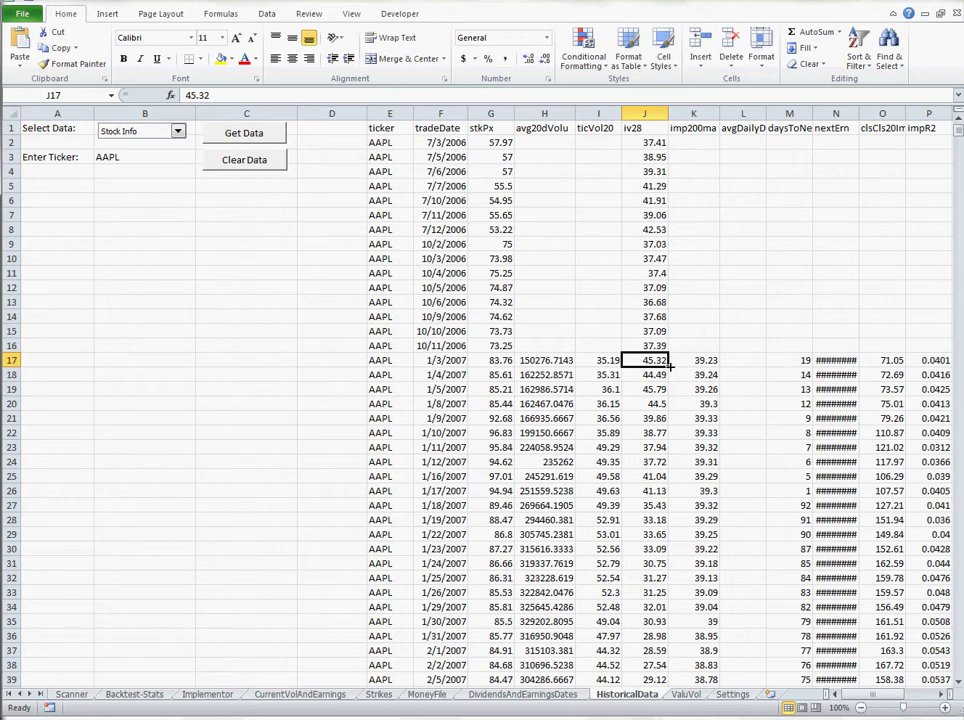
pyautogui.doubleClick(767, 113)
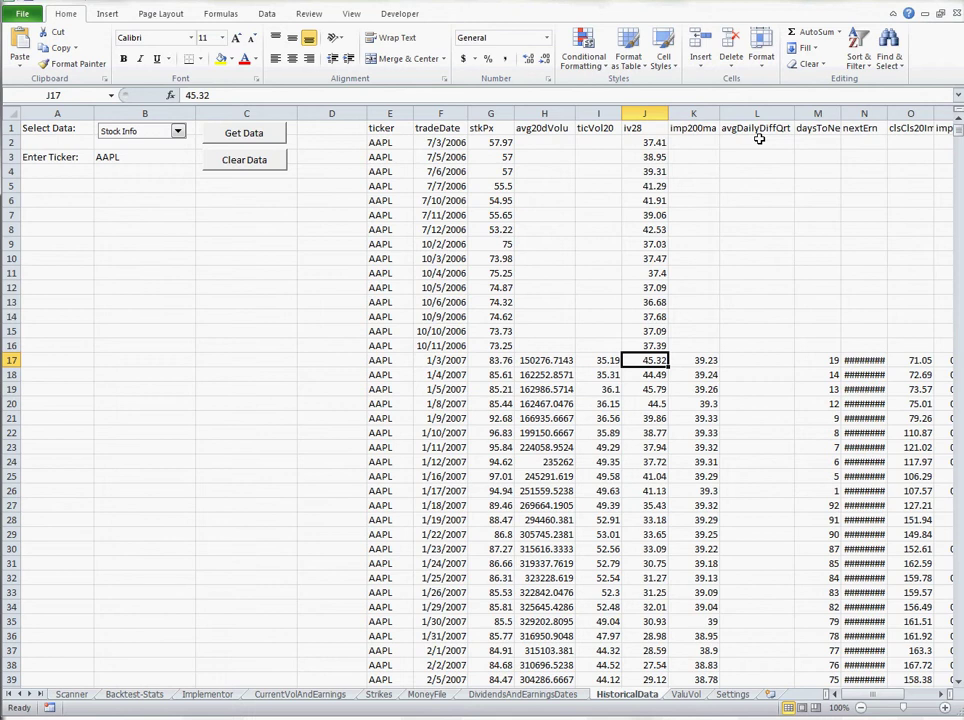
pyautogui.doubleClick(840, 113)
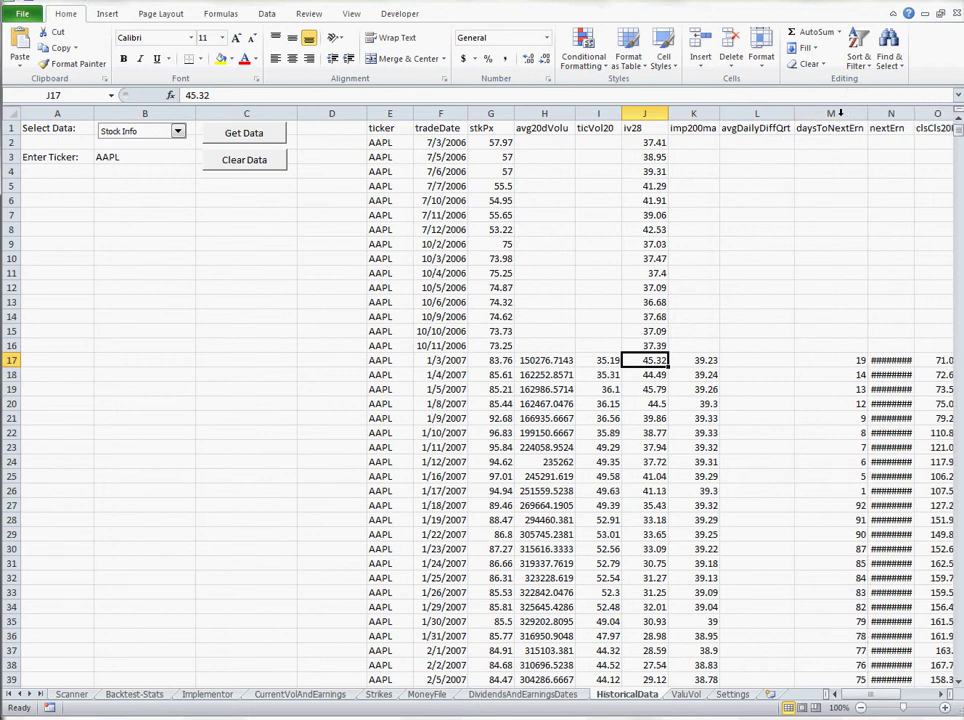
# Autofit the nextErn, clsCls20Imp28 and vol100dRVol28 columns so their full dates and headings fit
pyautogui.click(942, 696)
pyautogui.click(942, 696)
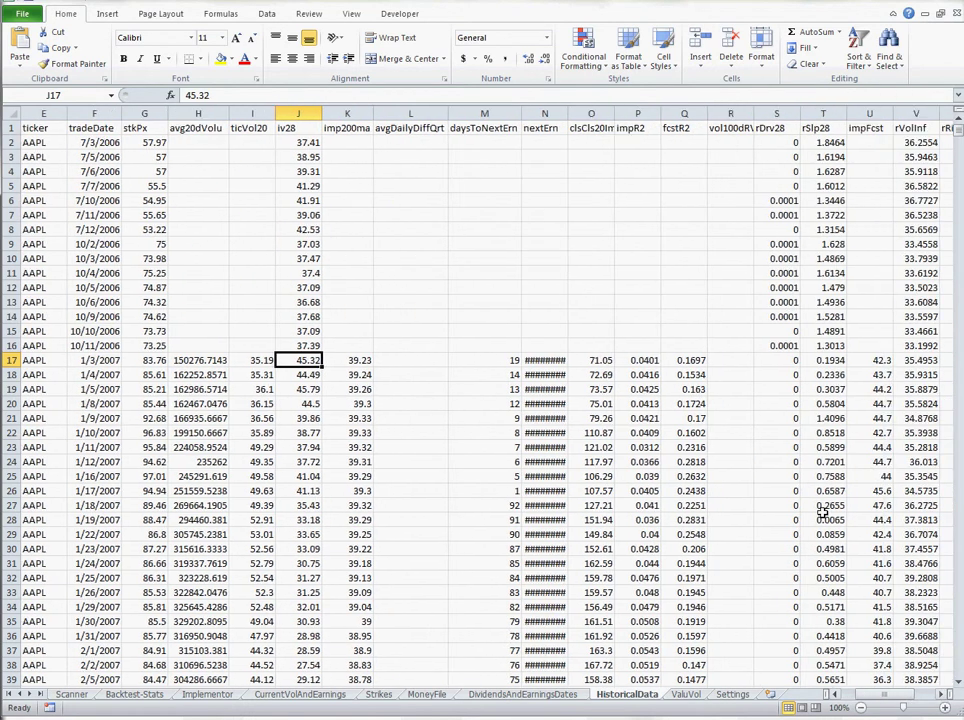
pyautogui.doubleClick(568, 113)
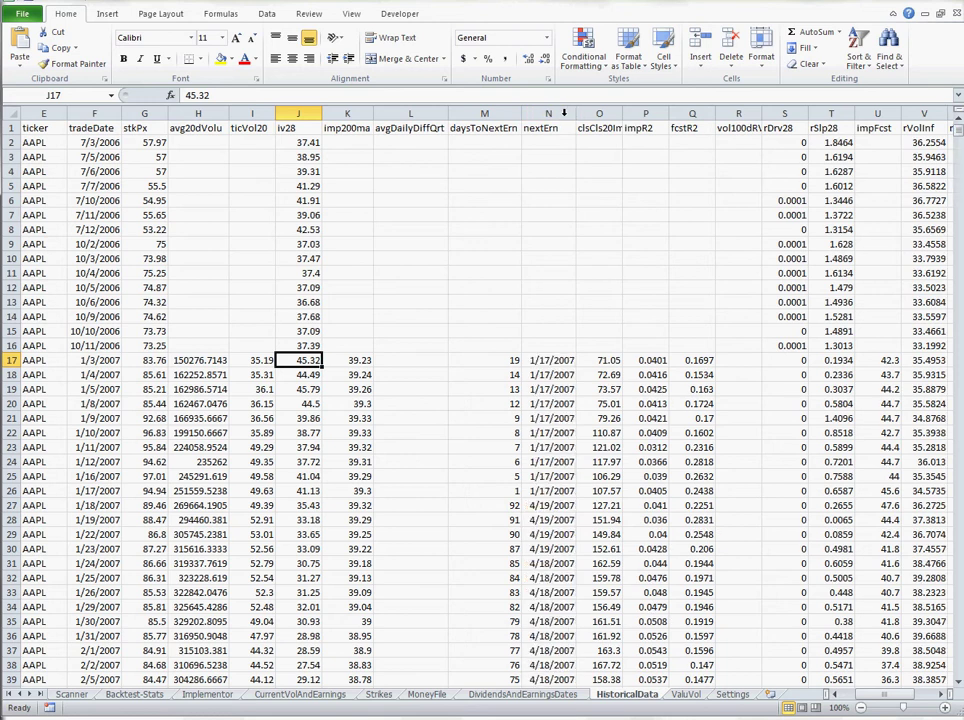
pyautogui.doubleClick(622, 113)
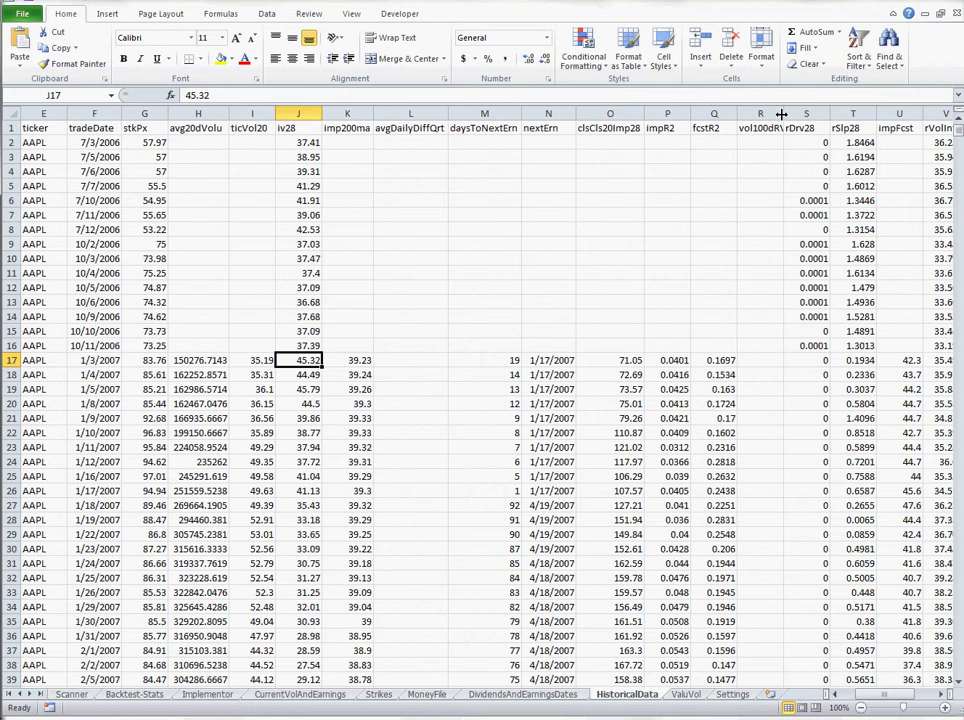
pyautogui.doubleClick(783, 114)
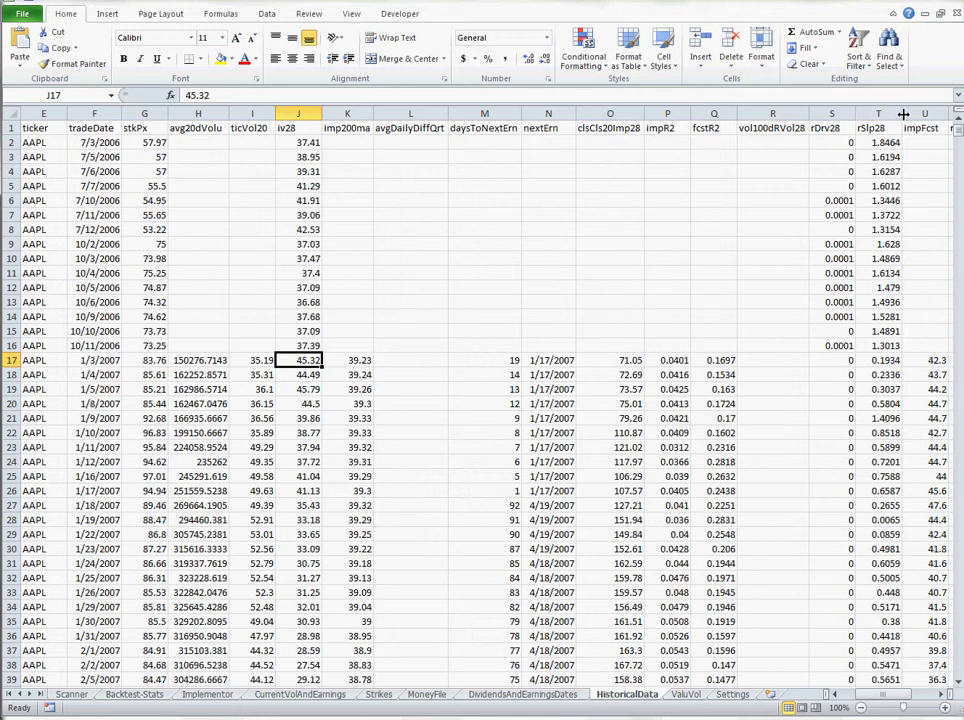
# Widen the or20dFcst column slightly
pyautogui.click(944, 694)
pyautogui.click(944, 694)
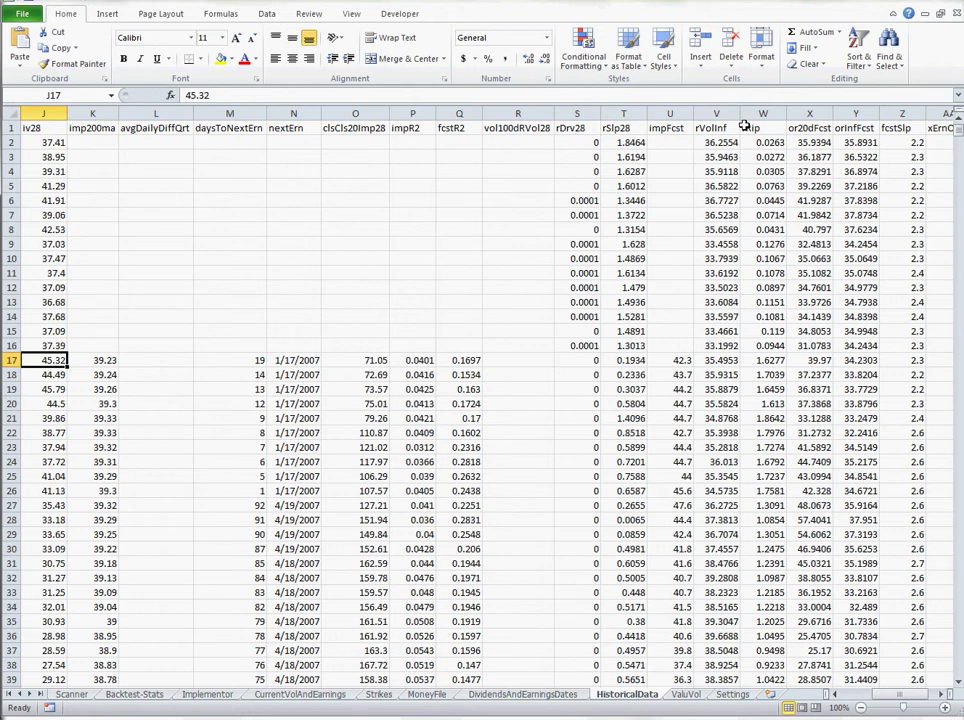
pyautogui.hscroll(3, 711, 535)
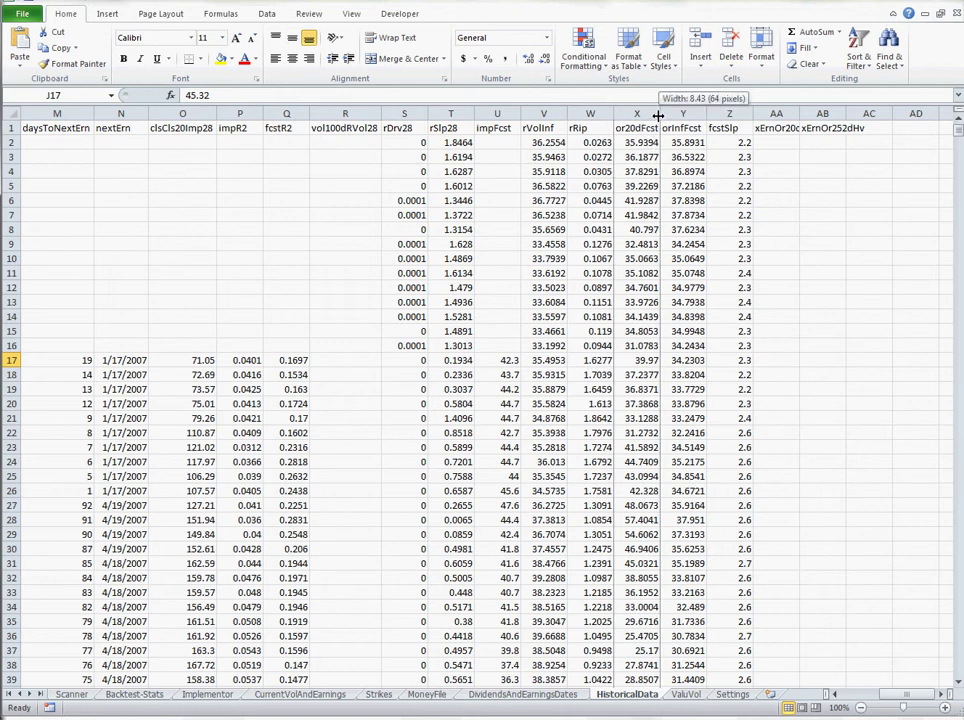
pyautogui.moveTo(658, 115); pyautogui.dragTo(660, 116)
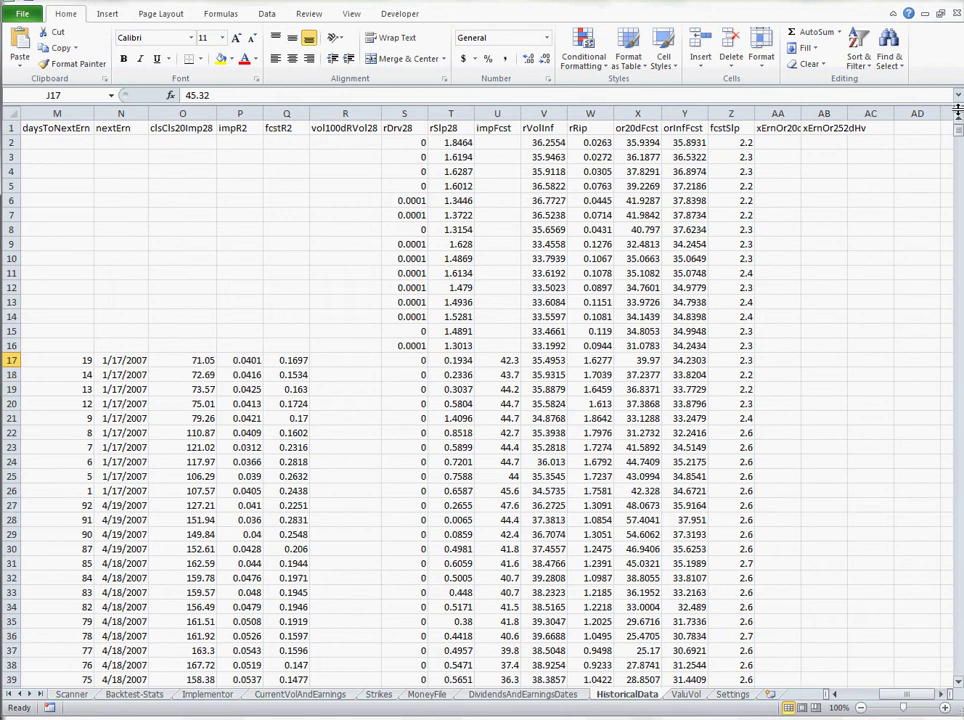
# Split the sheet below the header row and examine the first filled records in column AA, down to early 2010
pyautogui.moveTo(957, 108); pyautogui.dragTo(957, 138)
pyautogui.click(783, 179)
pyautogui.hotkey('ctrl', 'Down')
pyautogui.press('Down')
pyautogui.press('Down')
pyautogui.hotkey('ctrl', 'Down')
pyautogui.press('Down')
pyautogui.press('Down')
pyautogui.press('Down')
pyautogui.press('Down')
pyautogui.press('Down')
pyautogui.press('Down')
pyautogui.press('Down')
pyautogui.press('Down')
pyautogui.press('Down')
pyautogui.press('Down')
pyautogui.press('Down')
pyautogui.press('Down')
pyautogui.press('Down')
pyautogui.press('Down')
pyautogui.press('Down')
pyautogui.press('Down')
pyautogui.press('Down')
pyautogui.press('Down')
pyautogui.press('Down')
pyautogui.press('Down')
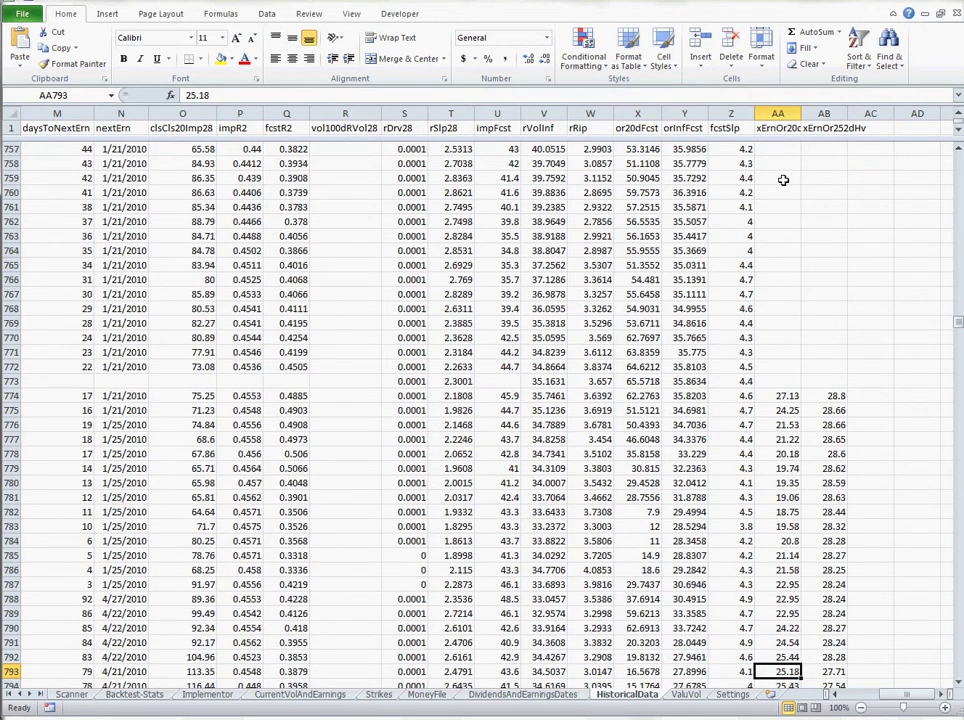
pyautogui.press('Down')
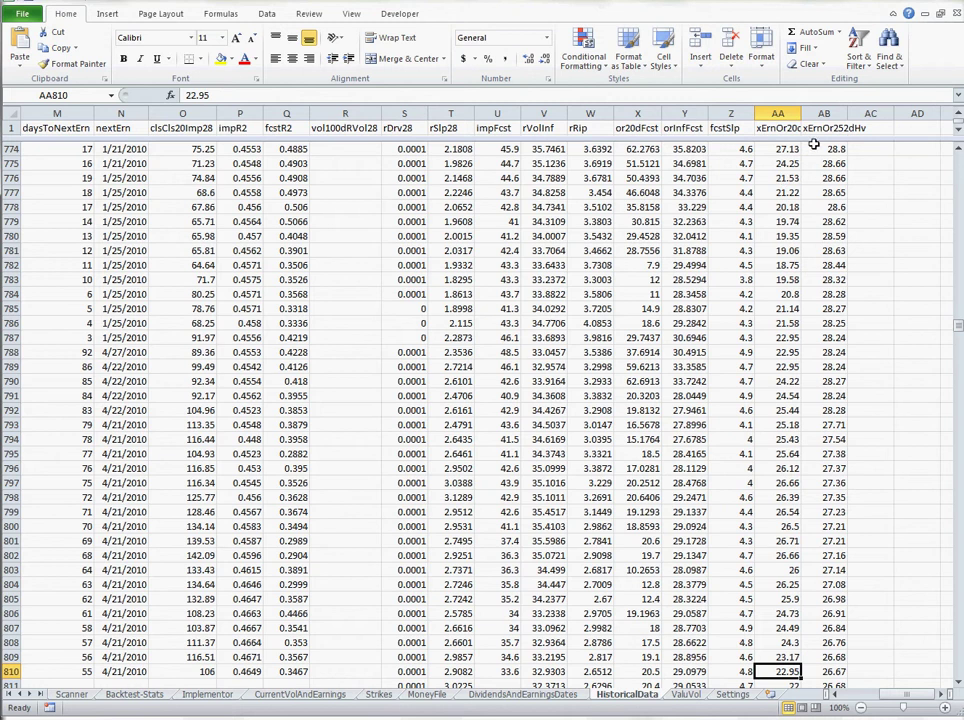
# Autofit the xErnOr20dHv and xErnOr252dHv columns
pyautogui.click(822, 128)
pyautogui.doubleClick(801, 114)
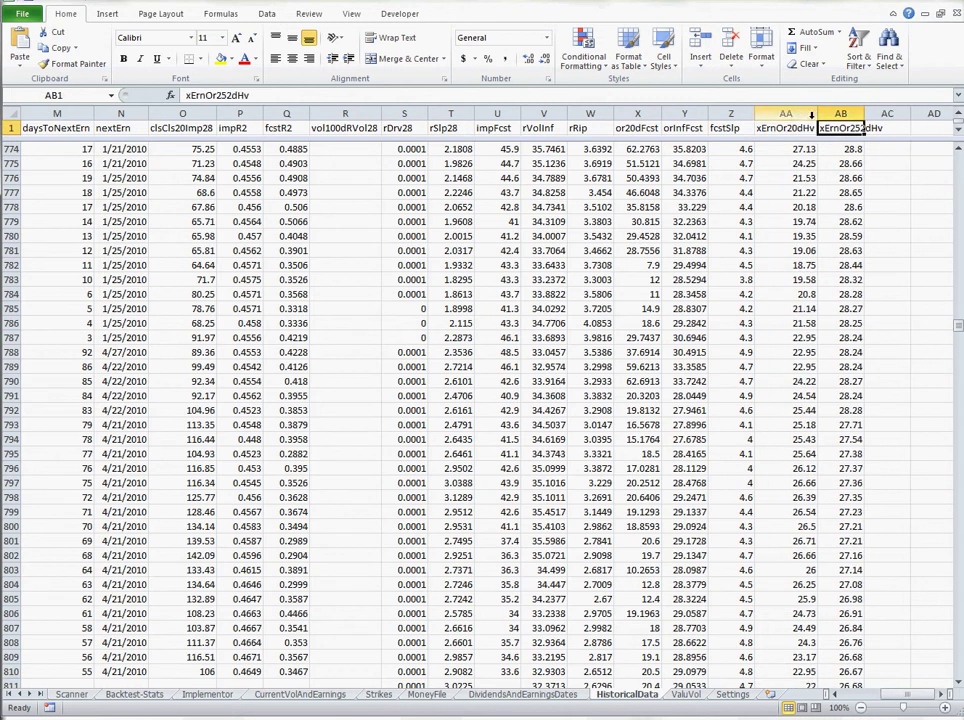
pyautogui.doubleClick(865, 114)
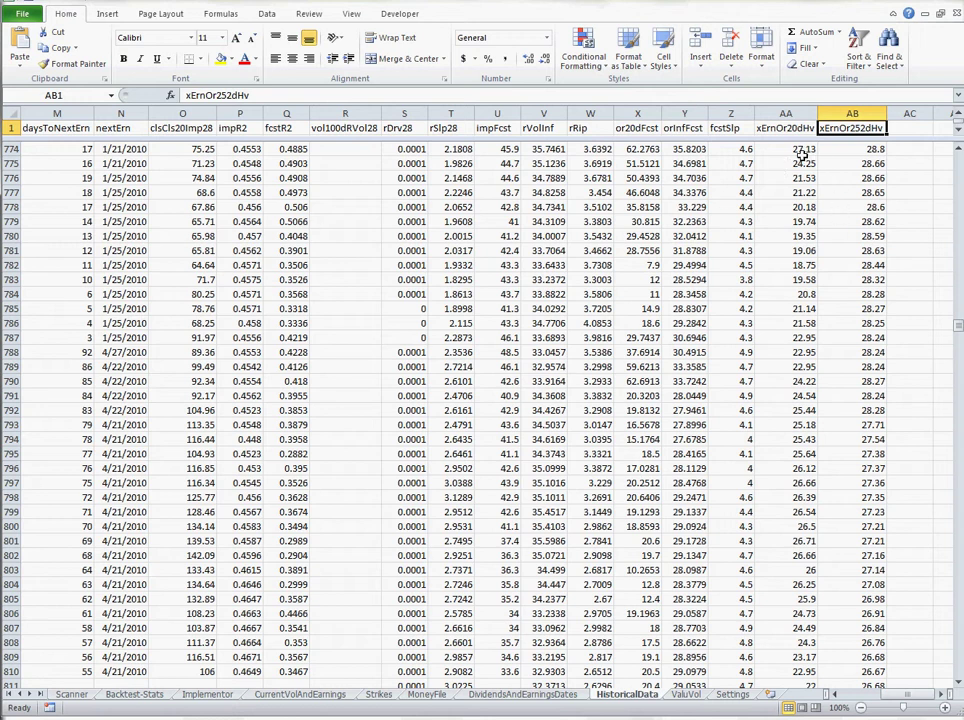
# Return to the beginning of the HistoricalData sheet and retrieve the Volatility Info data for AAPL
pyautogui.hscroll(-3, 836, 695)
pyautogui.hscroll(-2, 836, 695)
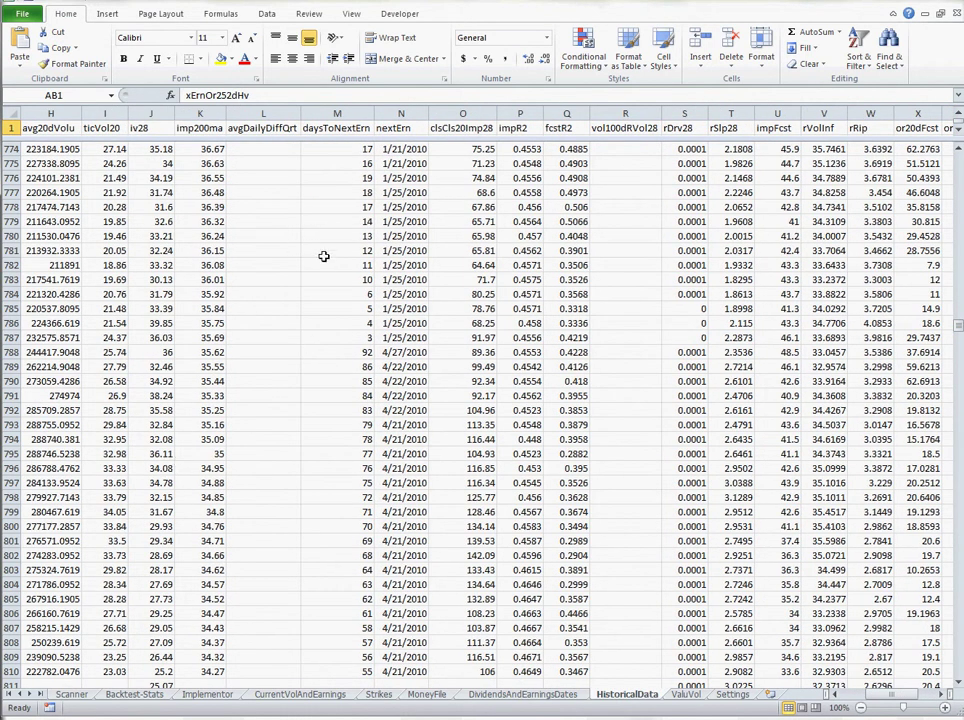
pyautogui.scroll(20, 322, 150)
pyautogui.click(358, 256)
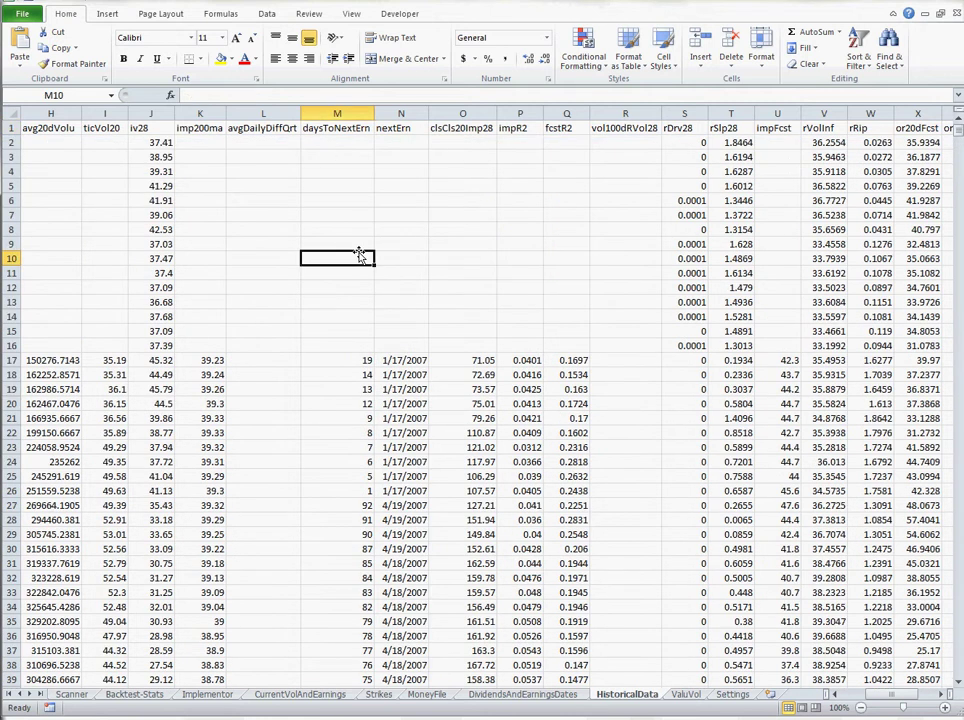
pyautogui.hotkey('ctrl', 'Home')
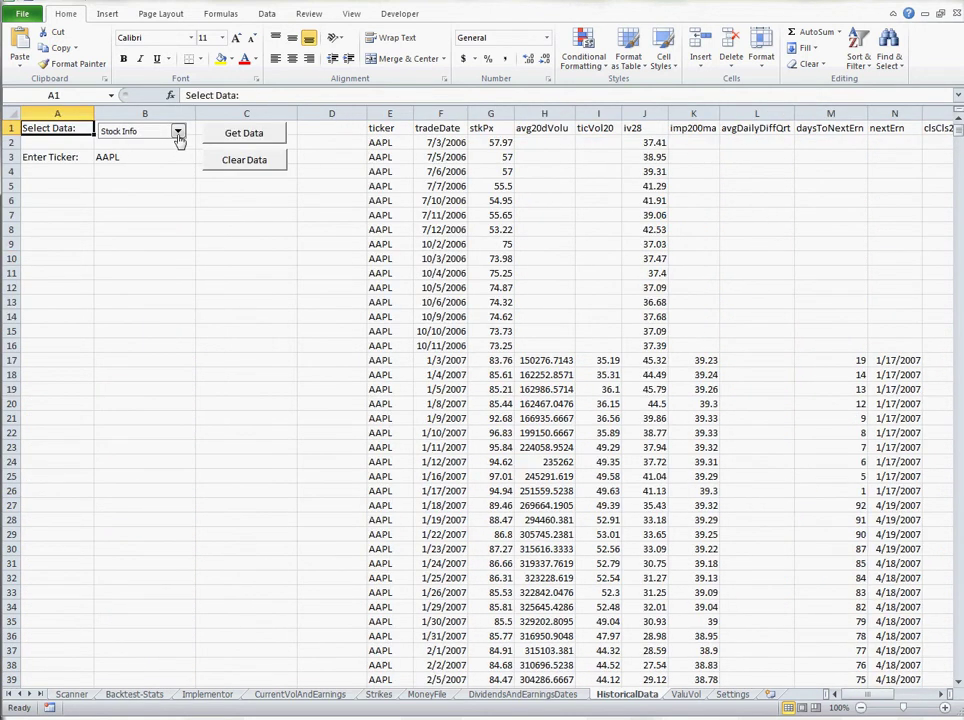
pyautogui.click(178, 131)
pyautogui.click(172, 185)
pyautogui.click(250, 135)
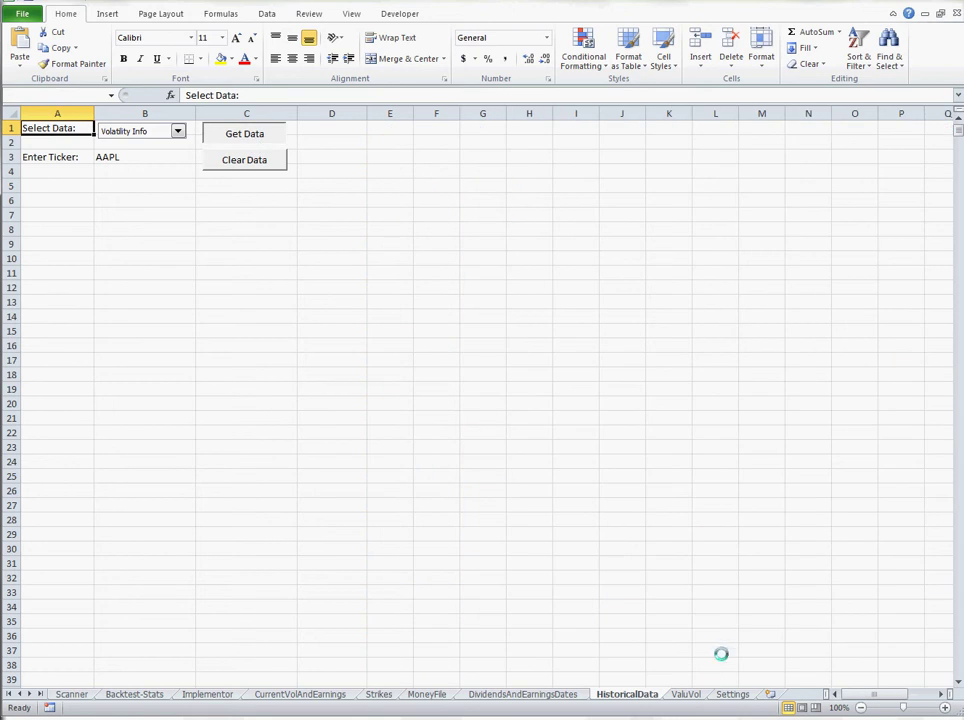